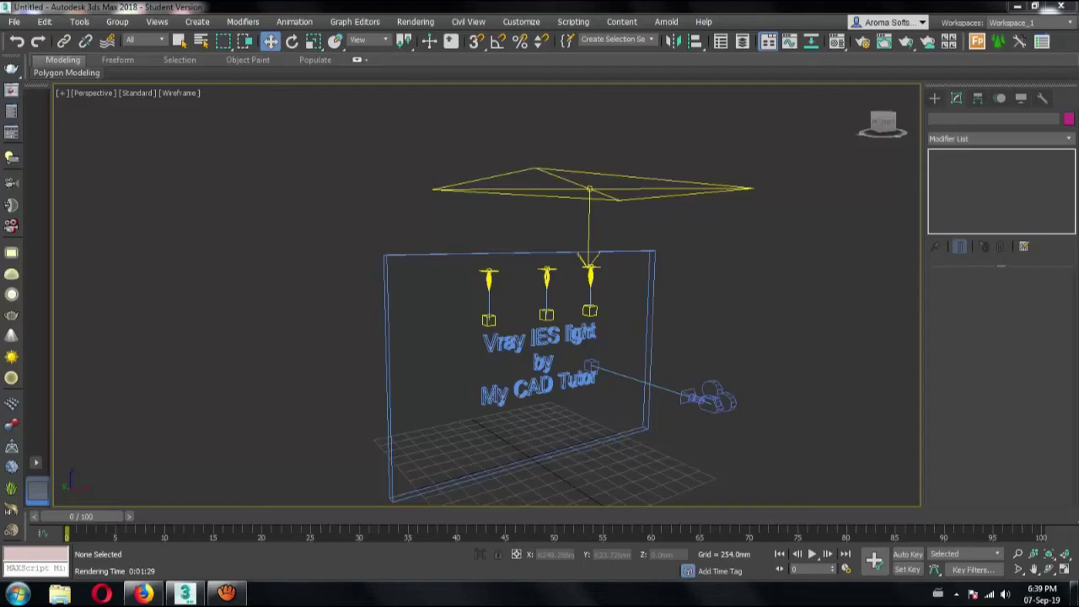
Step: Region-select the three IES lights above the text wall and delete them, leaving the wall, text, plane light and camera
scroll(621, 438, up, 2)
scroll(638, 414, up, 2)
scroll(638, 402, up, 3)
scroll(612, 396, down, 2)
scroll(612, 403, down, 3)
middle_drag(611, 275, 618, 256)
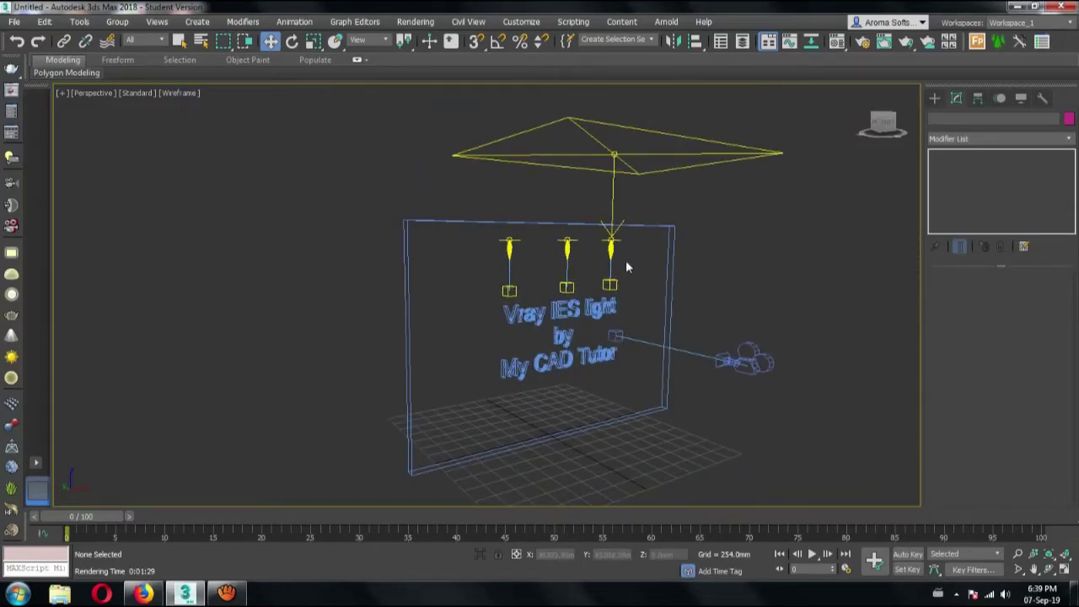
drag(523, 283, 489, 281)
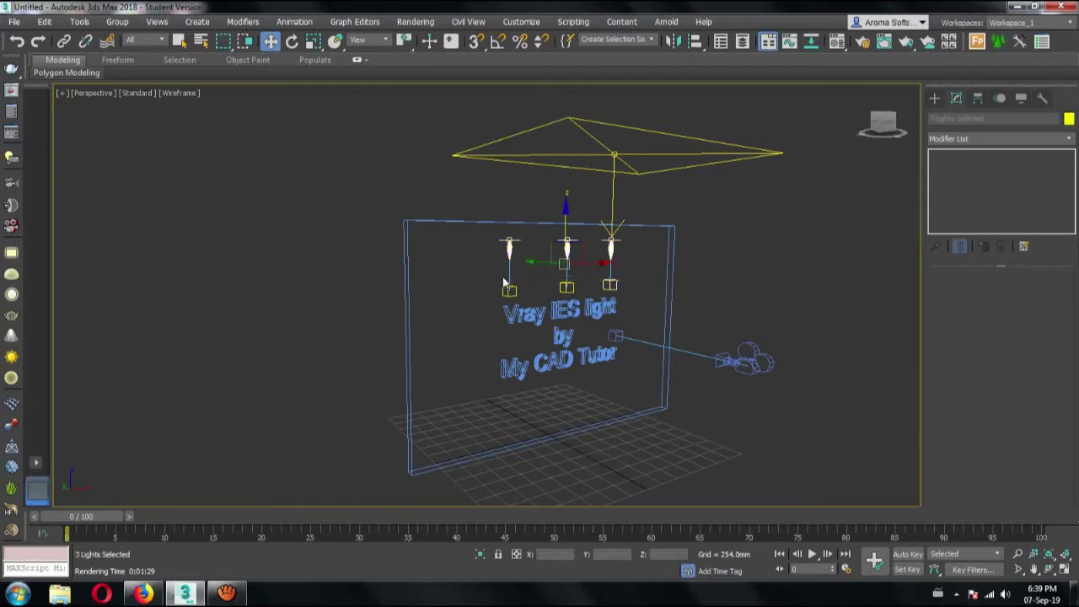
key(Delete)
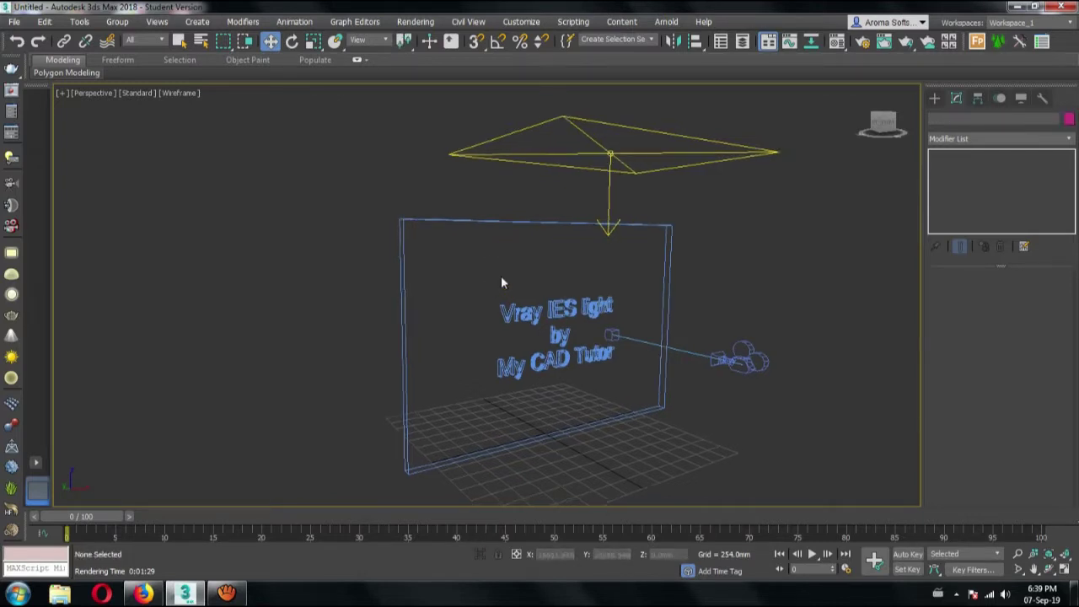
middle_drag(501, 275, 480, 269)
click(93, 93)
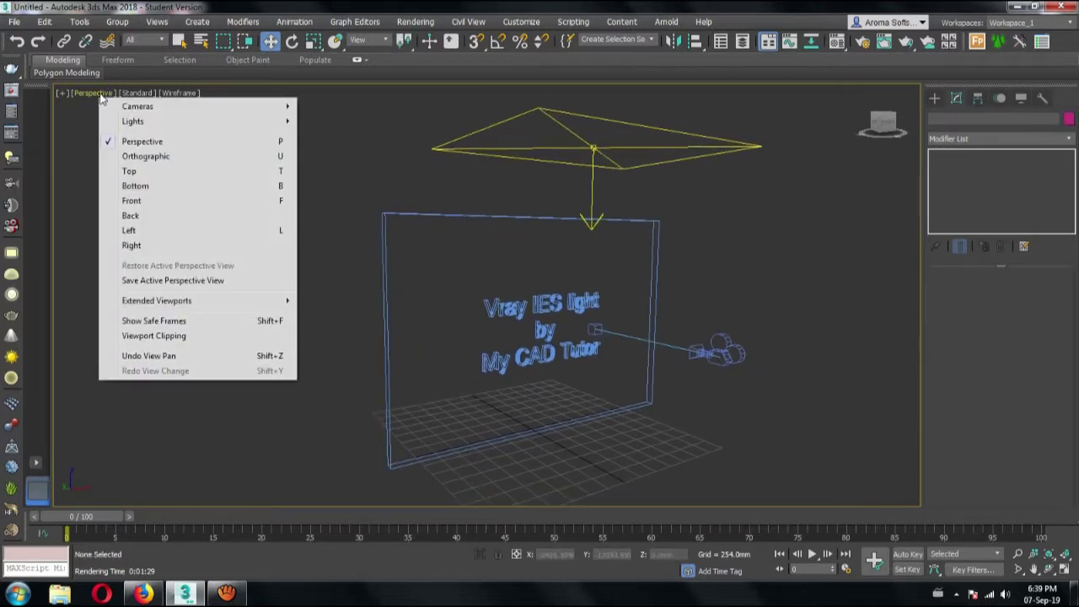
Step: Switch the viewport to Front, start a new VRayIES light and browse for its IES file
click(154, 203)
middle_drag(445, 288, 447, 295)
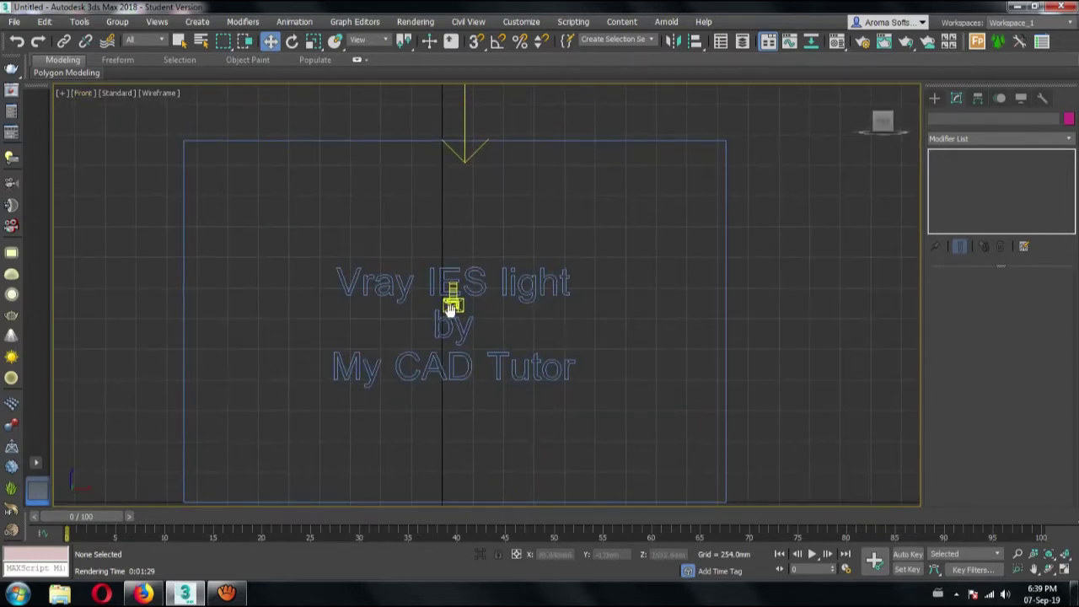
click(934, 98)
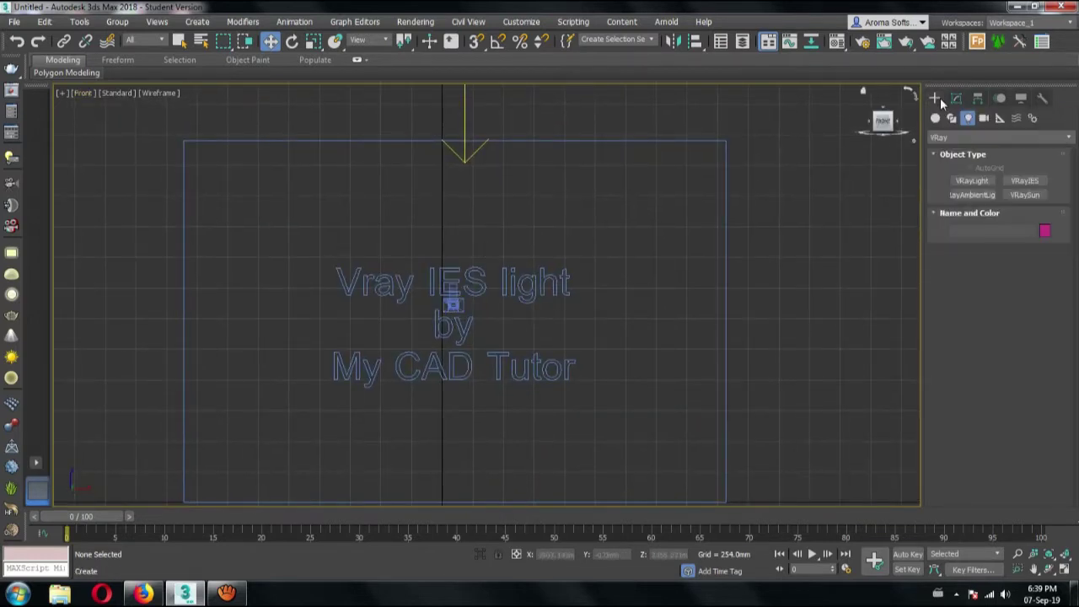
click(1024, 181)
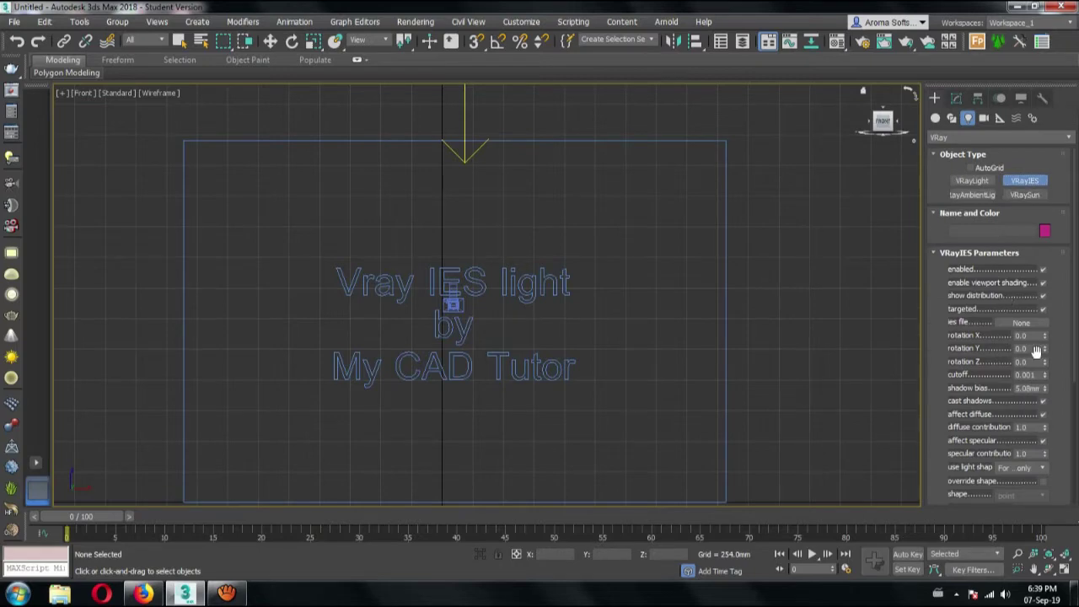
click(1020, 323)
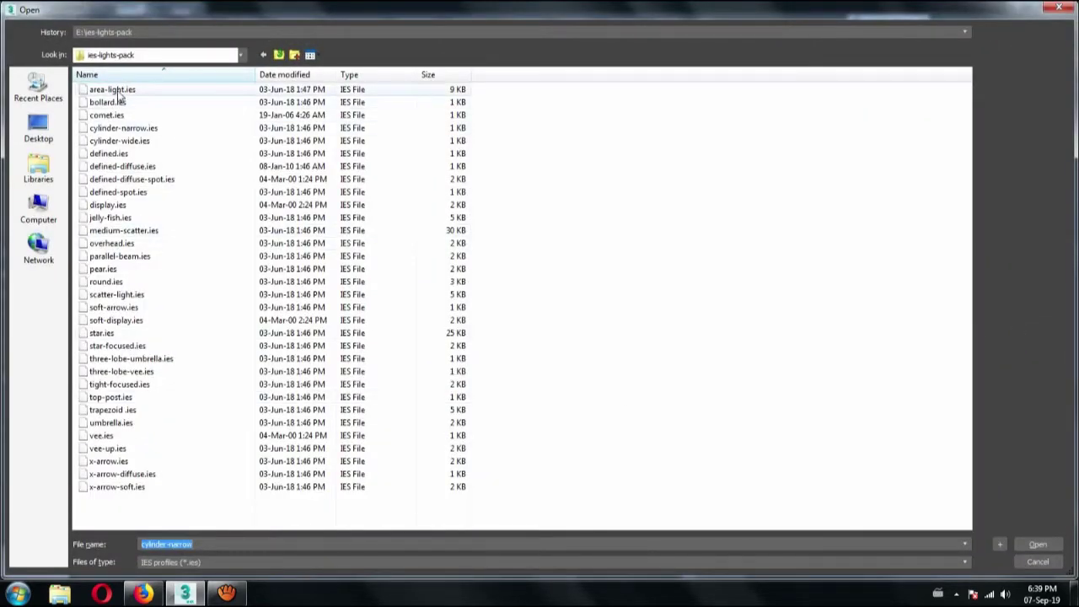
Step: Load defined.ies as the VRayIES light's profile instead of the defined-diffuse file
click(125, 168)
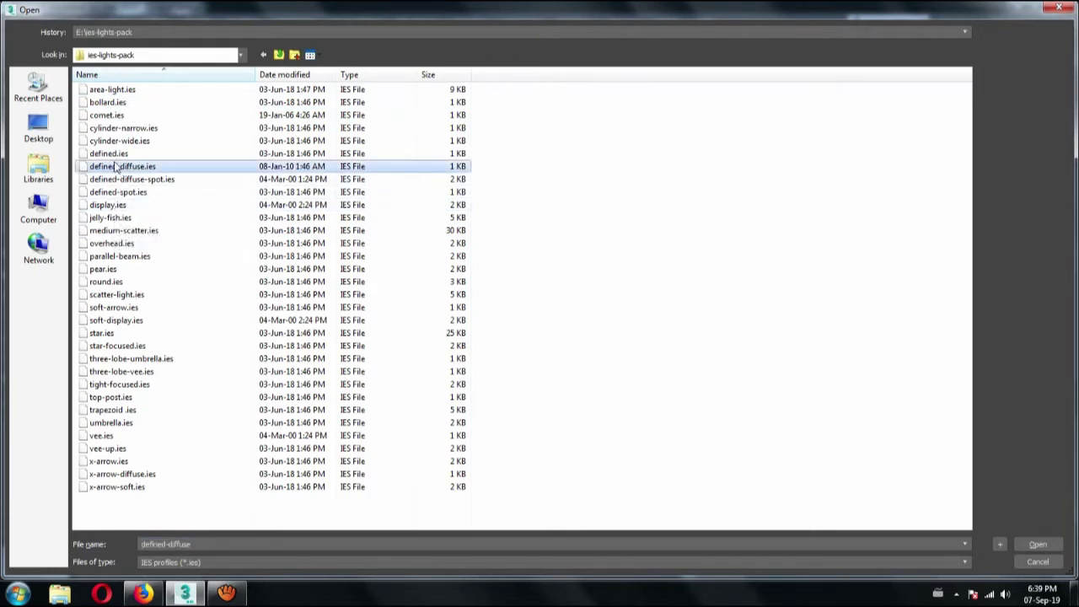
click(114, 158)
click(1038, 544)
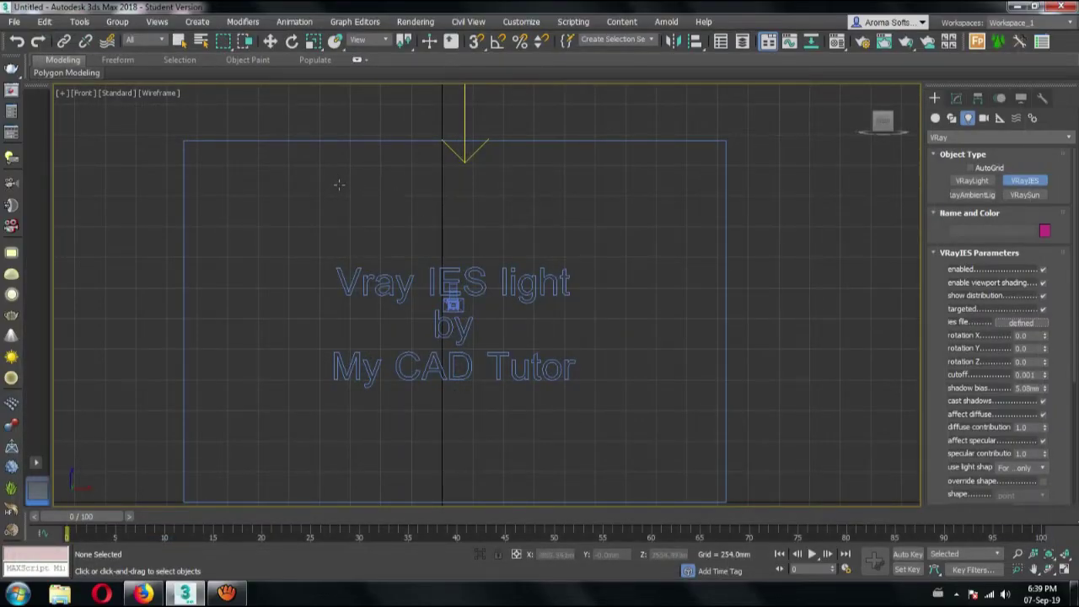
Step: Create a downward VRayIES light above the text, then Shift-move 2 instanced copies to its right
drag(340, 187, 341, 232)
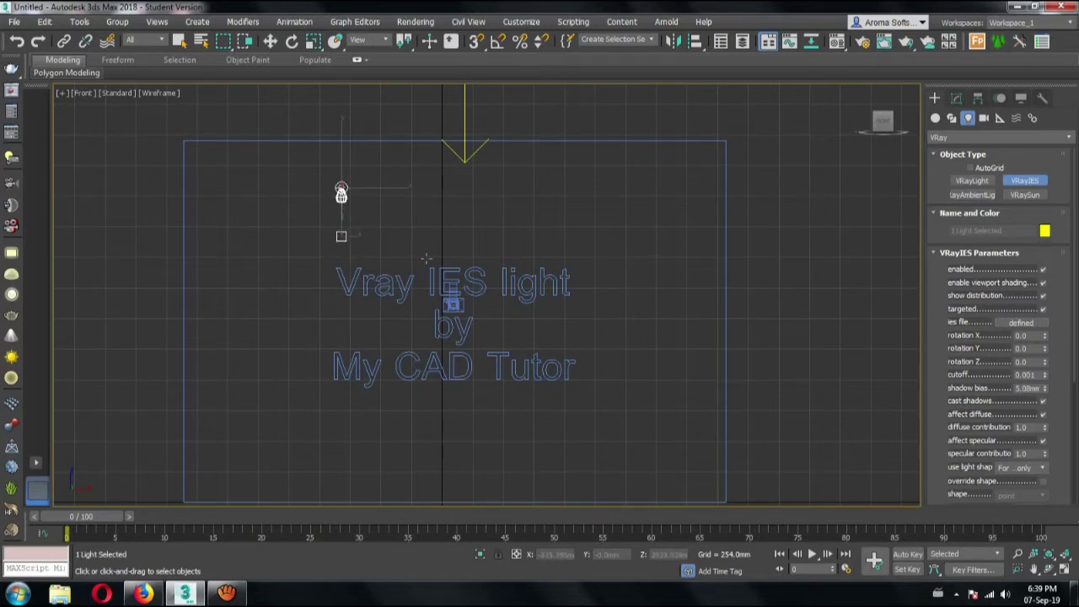
key(w)
shift+drag(372, 214, 482, 216)
click(572, 301)
click(541, 353)
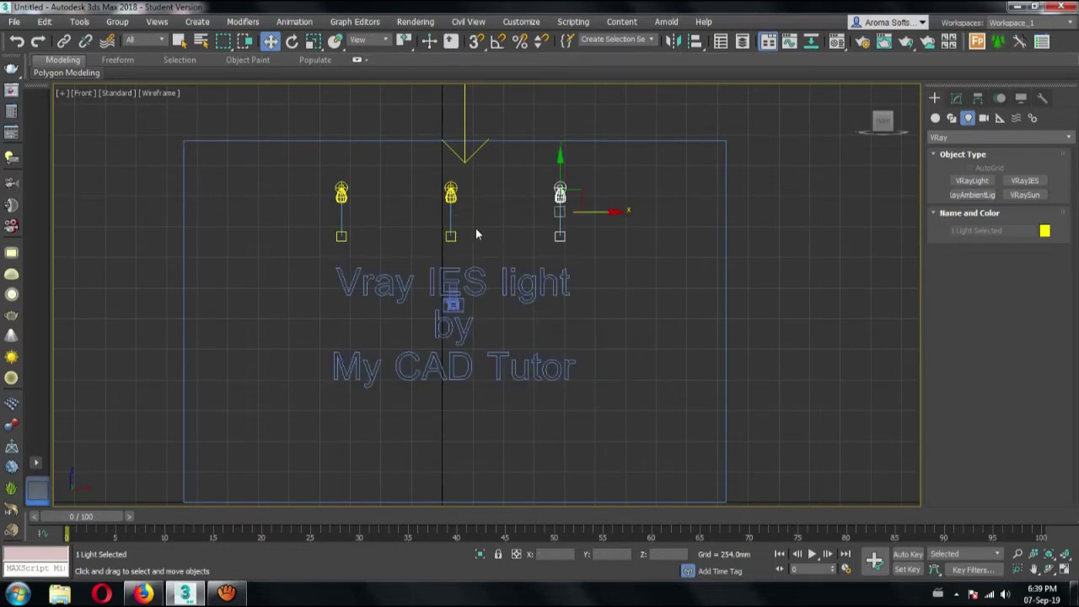
click(342, 197)
click(956, 98)
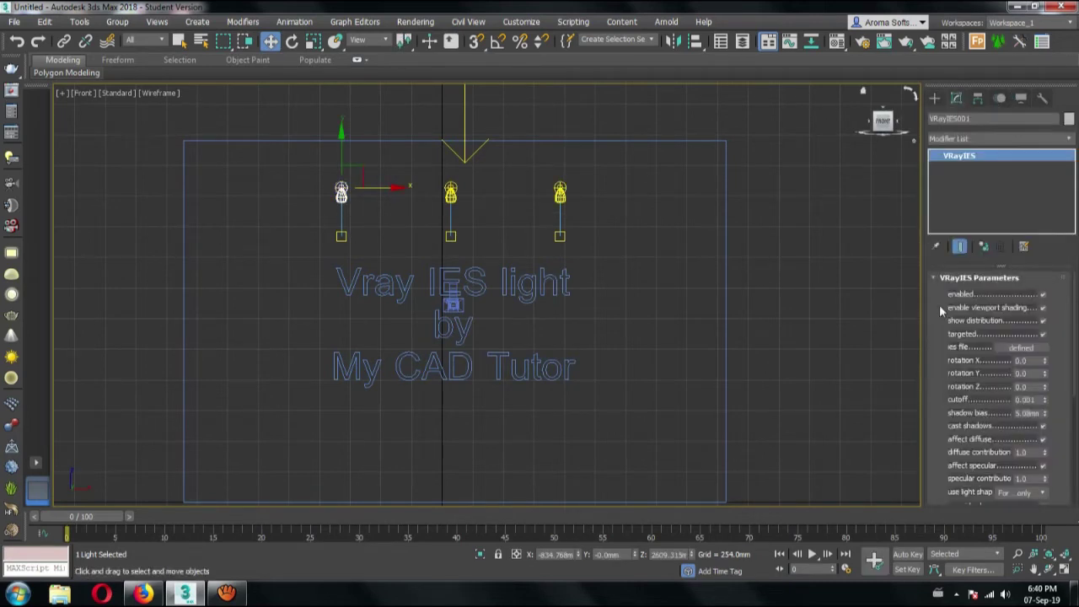
Step: Set the IES lights' intensity to 4000 lm, keeping the colour mode as Color
scroll(944, 444, down, 2)
scroll(946, 438, down, 2)
scroll(948, 434, down, 2)
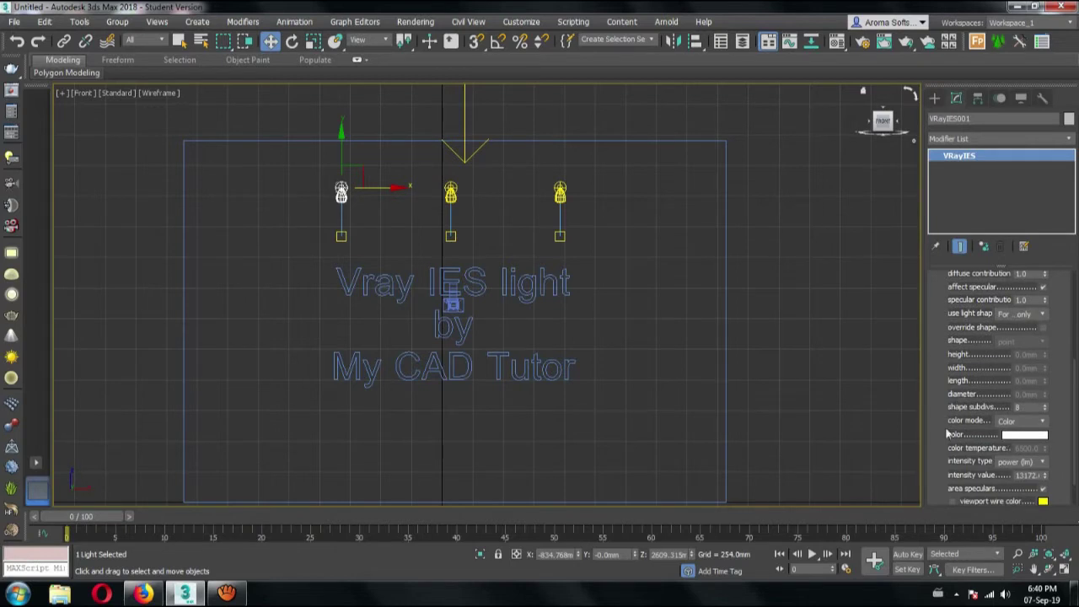
scroll(940, 392, down, 1)
click(1004, 381)
click(1017, 388)
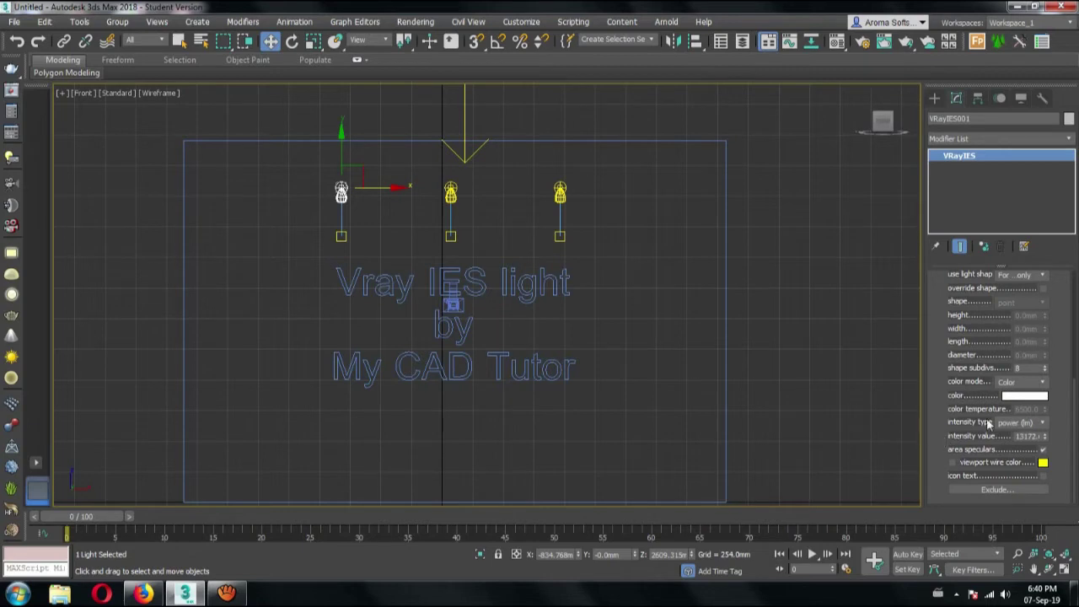
click(1030, 422)
click(1030, 432)
double_click(1027, 436)
text(4000)
Step: Give the lights a warm pale-yellow colour by lowering Blue to 135
click(1027, 396)
drag(500, 118, 498, 118)
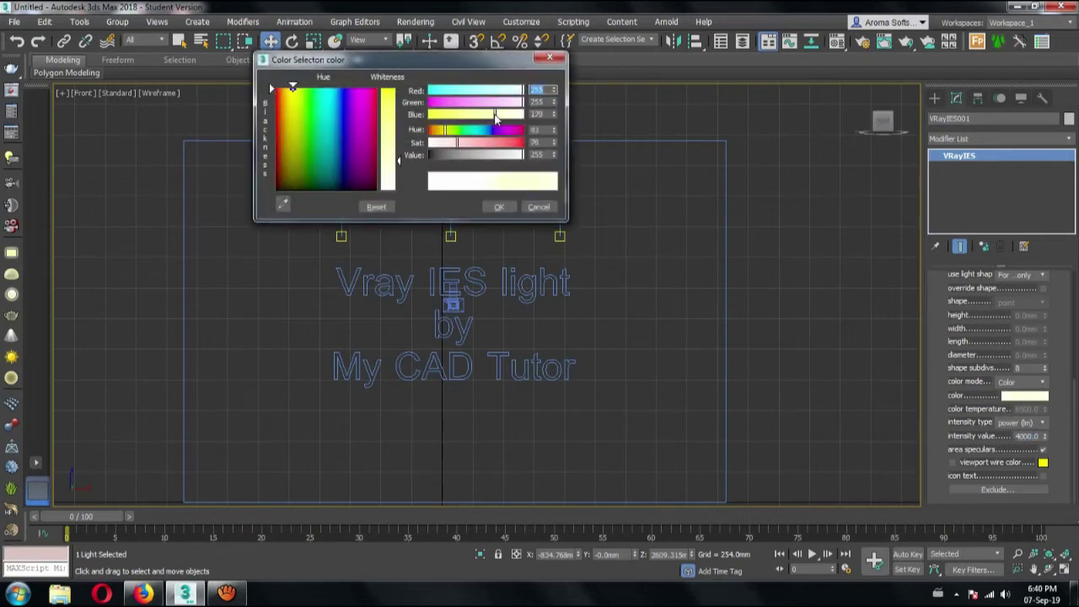
click(499, 207)
middle_drag(553, 318, 555, 305)
click(80, 93)
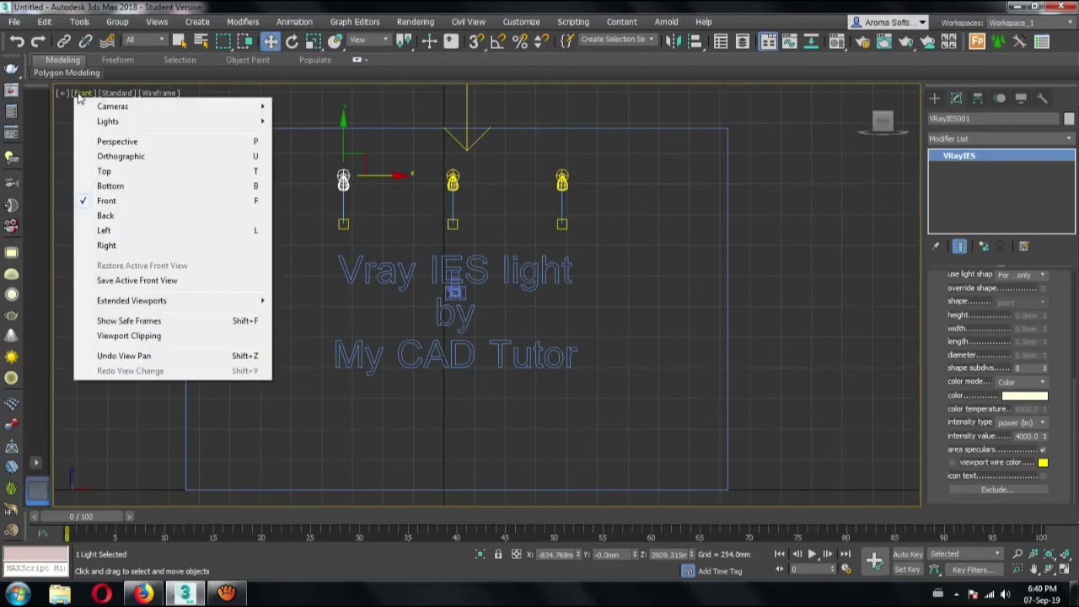
Step: Look through Camera001 and set the Render Setup output size to the 720x486 preset
click(313, 107)
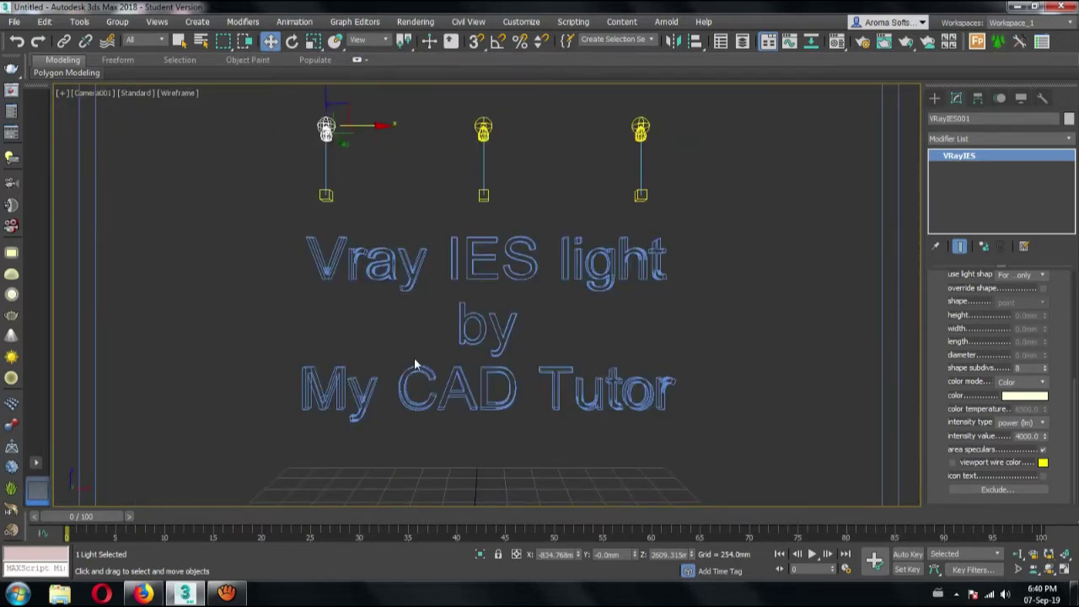
click(858, 47)
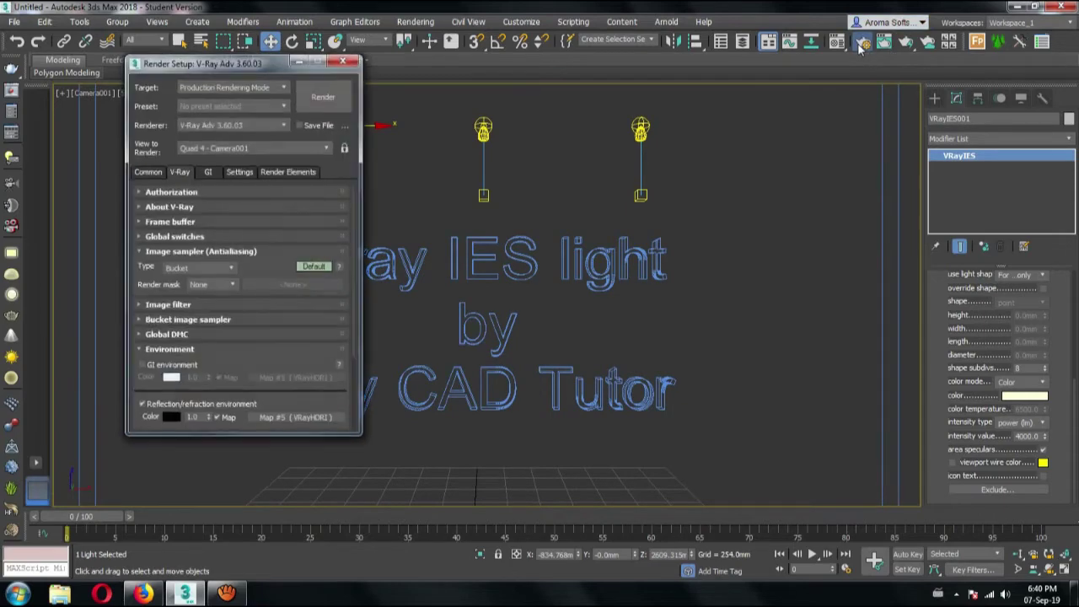
drag(221, 66, 523, 70)
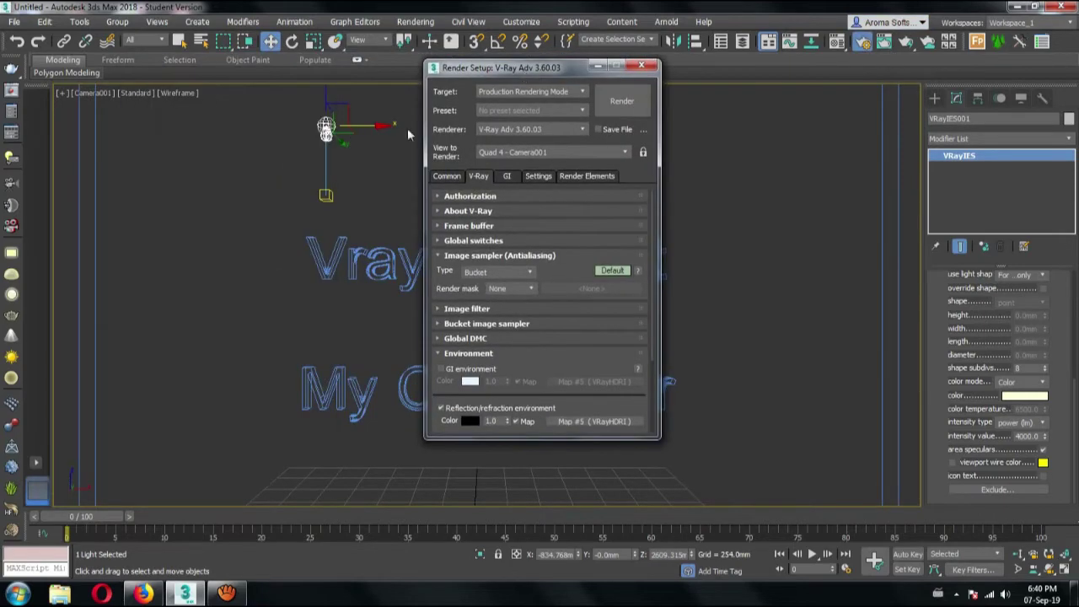
click(450, 177)
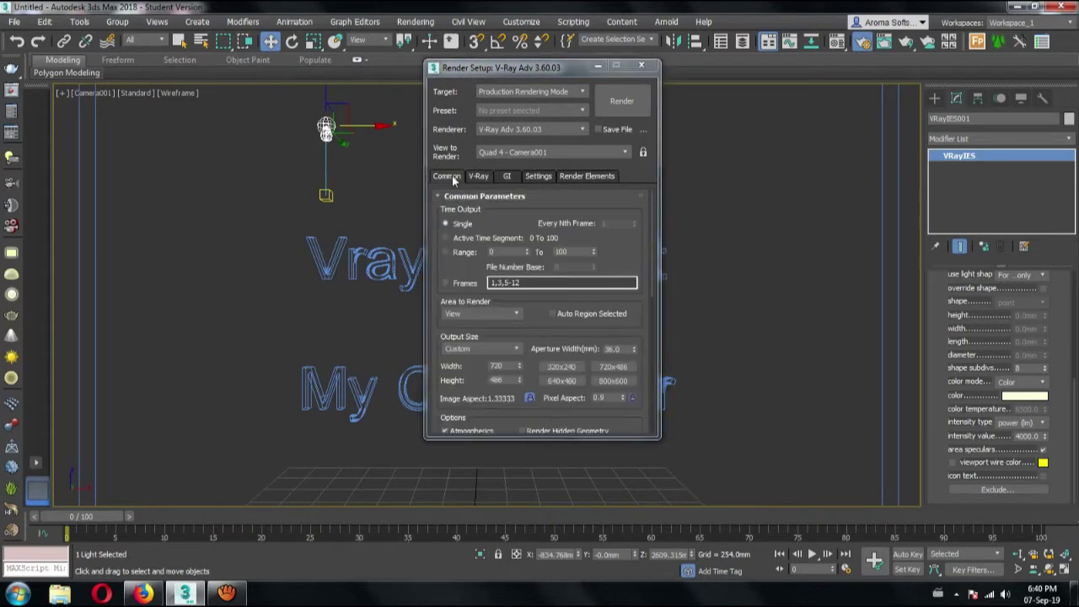
click(624, 372)
drag(528, 67, 707, 124)
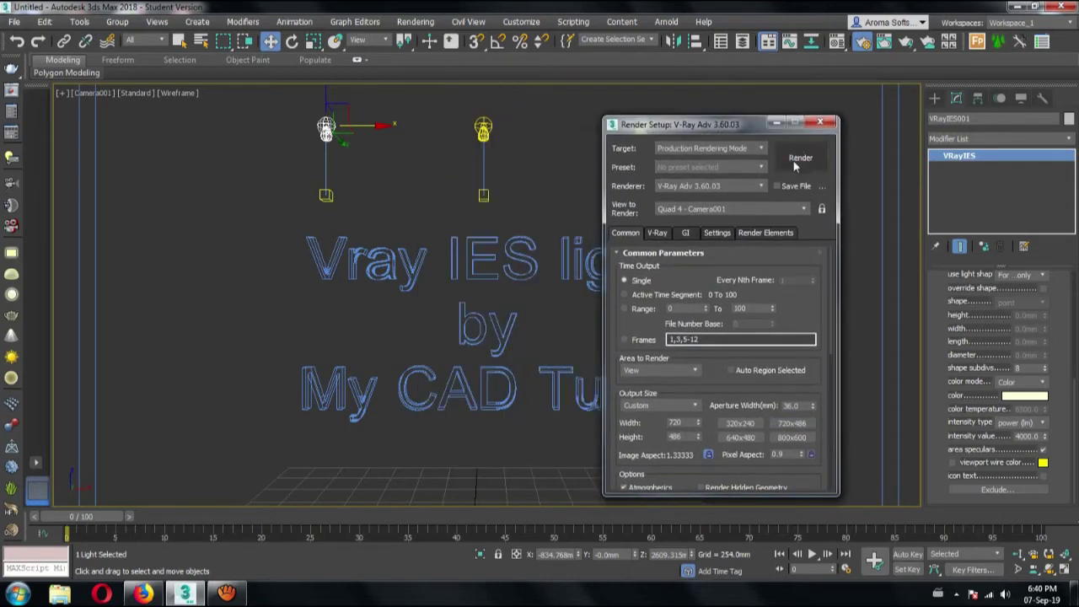
Step: Test-render Camera001, stop the noisy render, close both render windows, and window-select all three IES lights
click(793, 160)
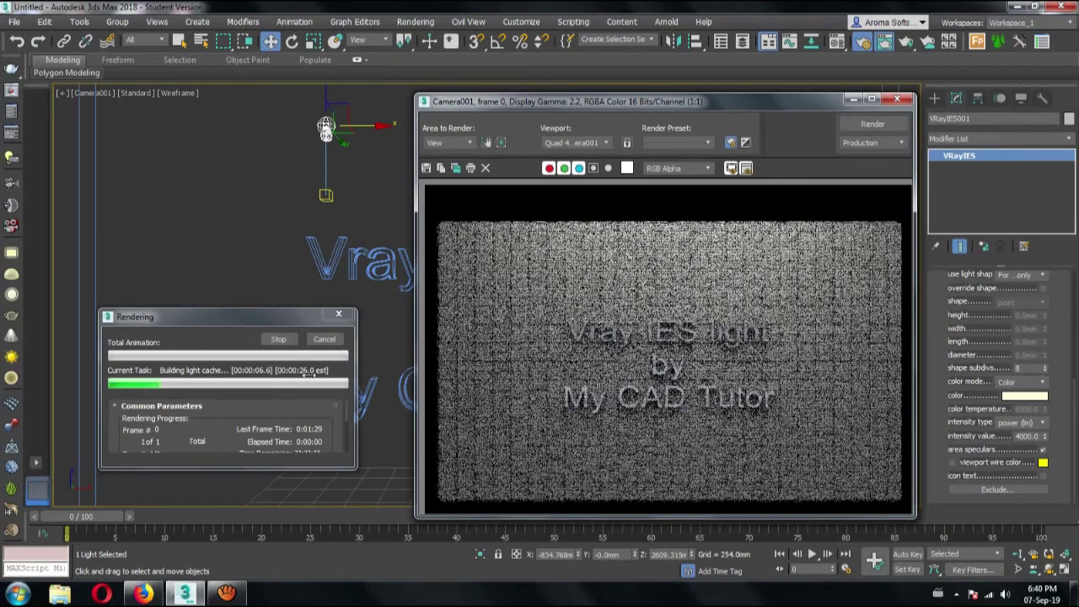
click(278, 339)
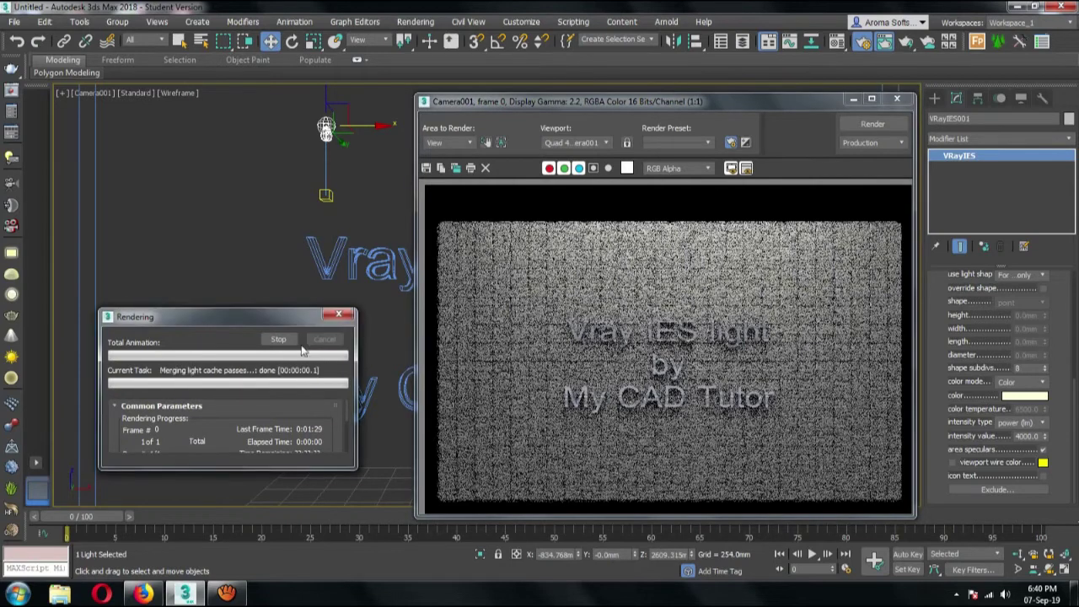
click(896, 100)
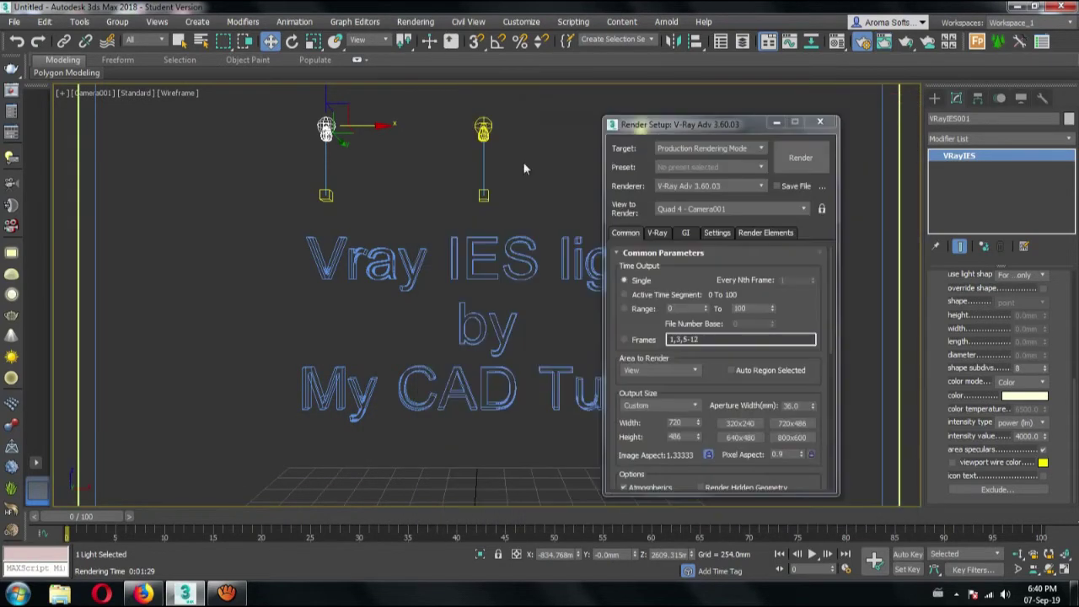
click(817, 123)
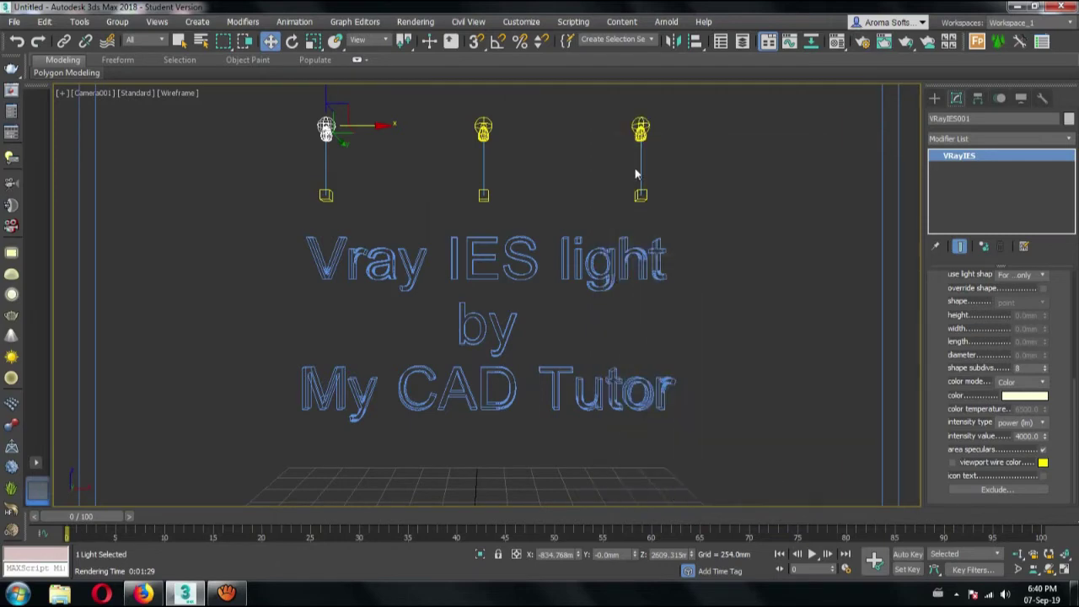
drag(261, 195, 257, 200)
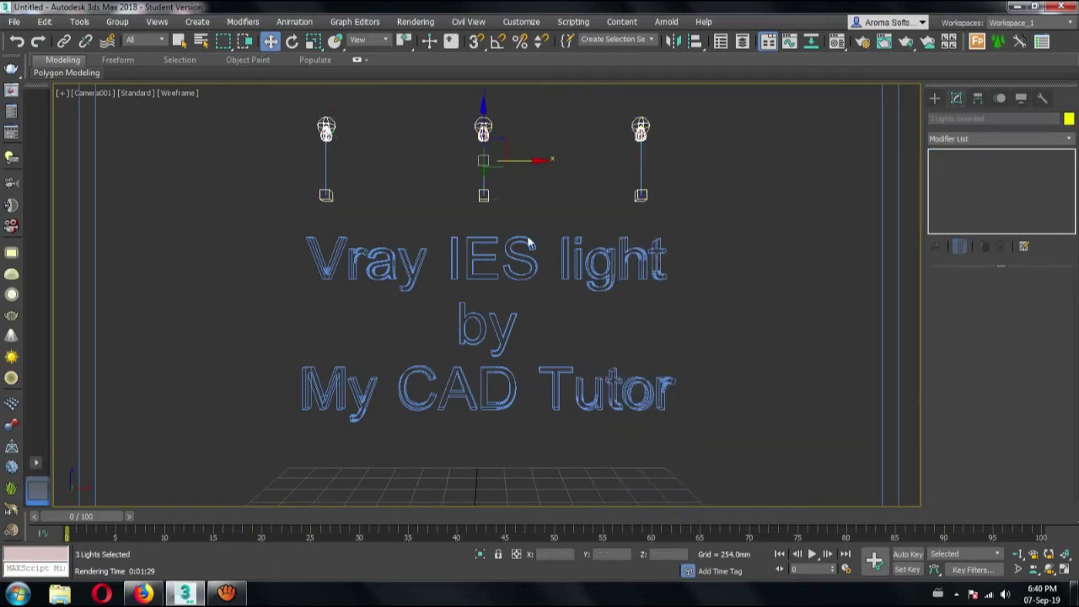
Step: In the Top view, move the three IES lights along Y onto the text line, then return to Camera001
click(88, 94)
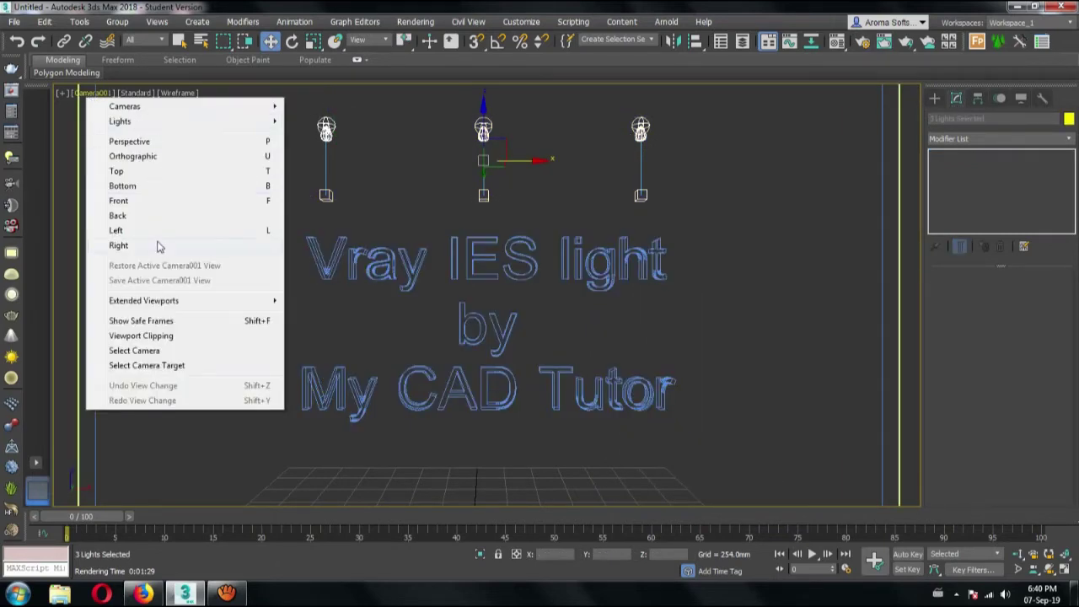
click(118, 201)
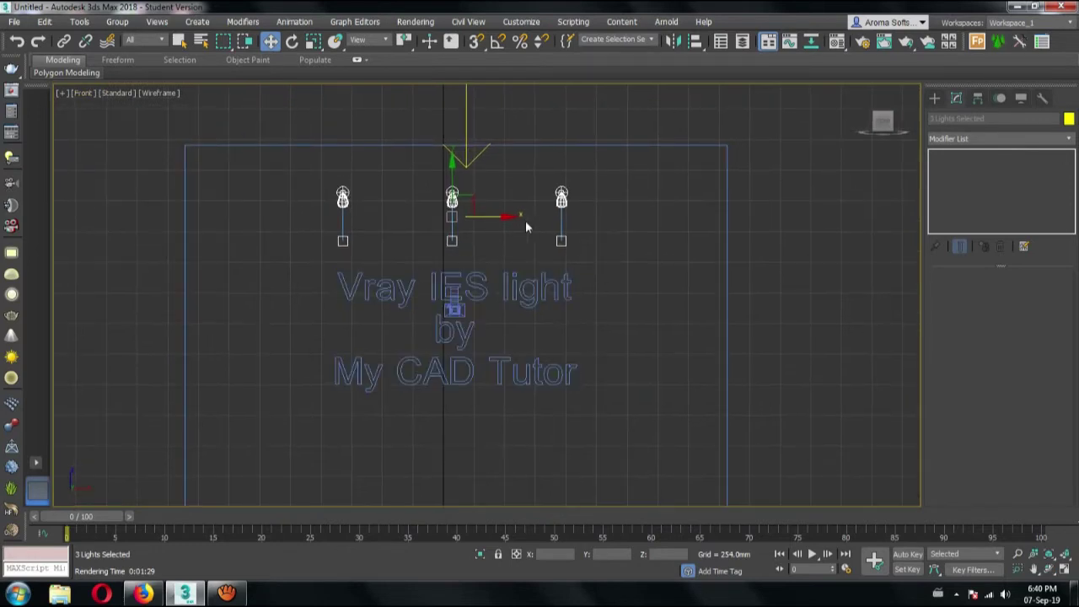
click(78, 92)
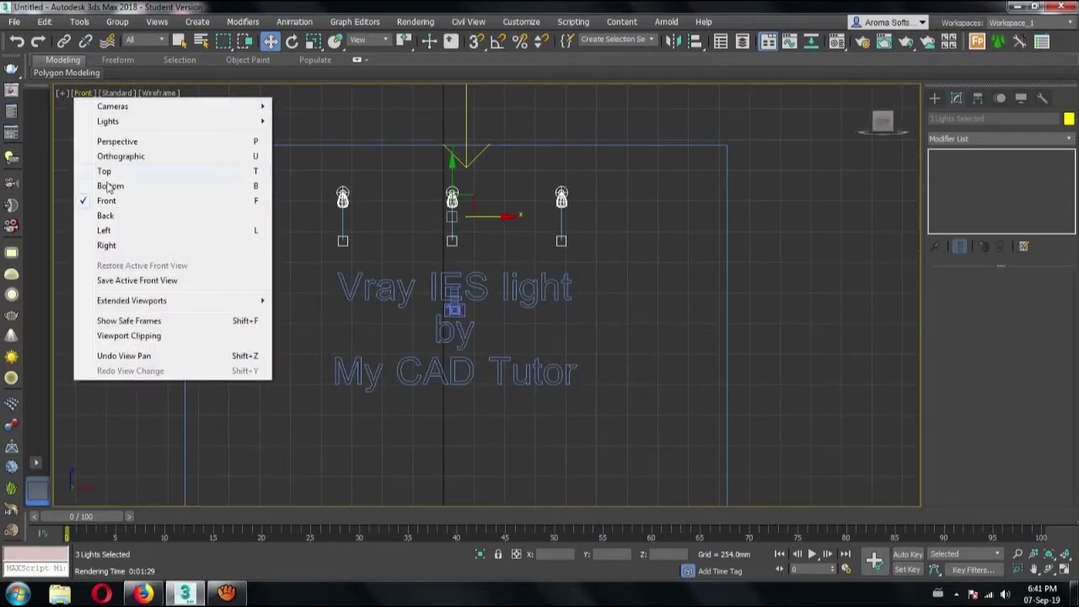
click(122, 168)
middle_drag(532, 316, 495, 262)
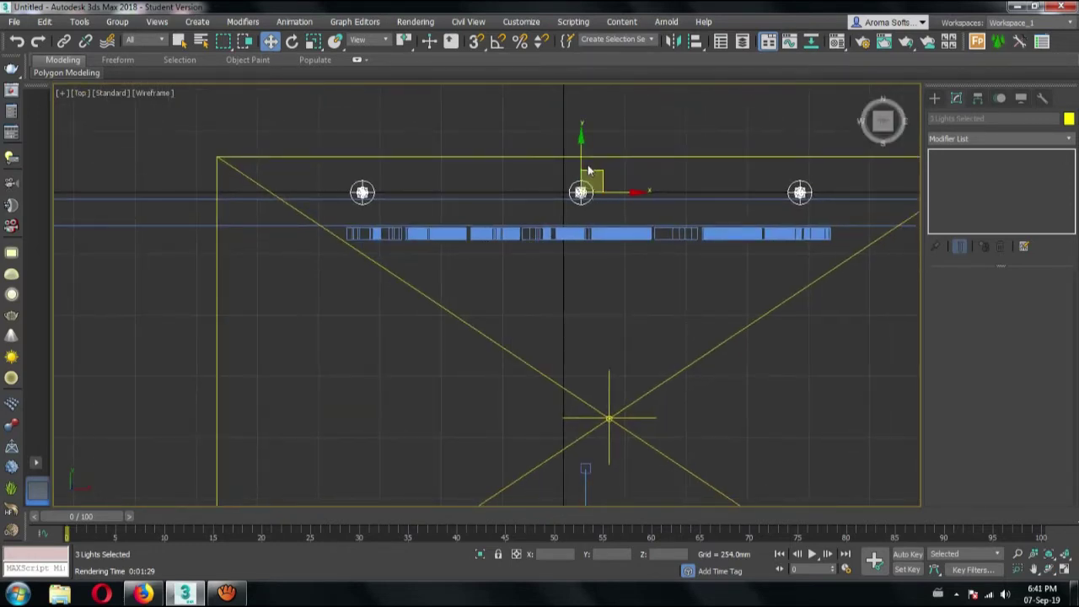
drag(579, 148, 573, 187)
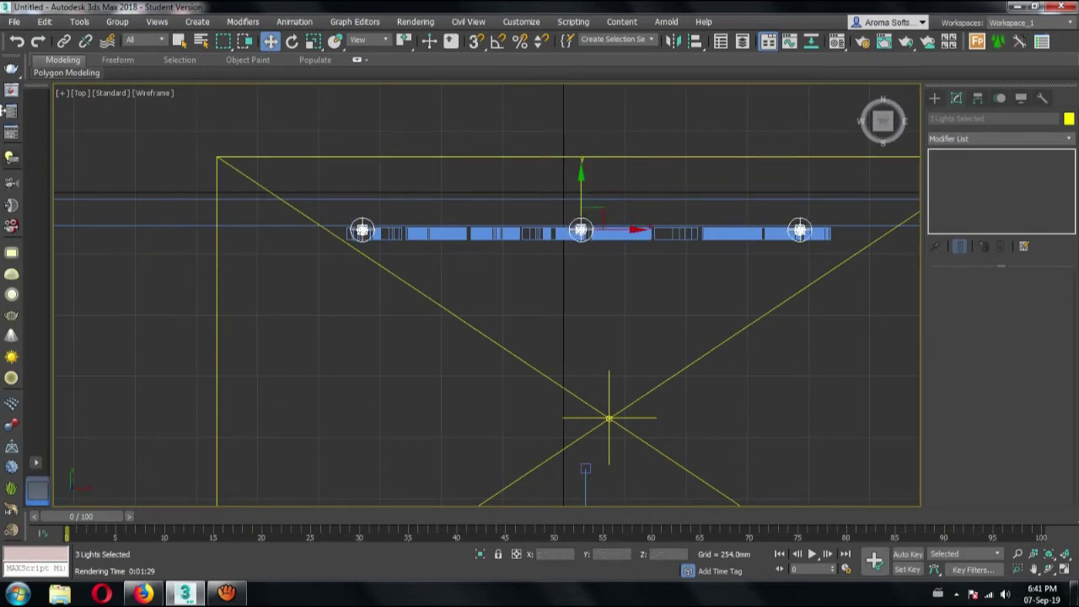
click(80, 93)
click(291, 107)
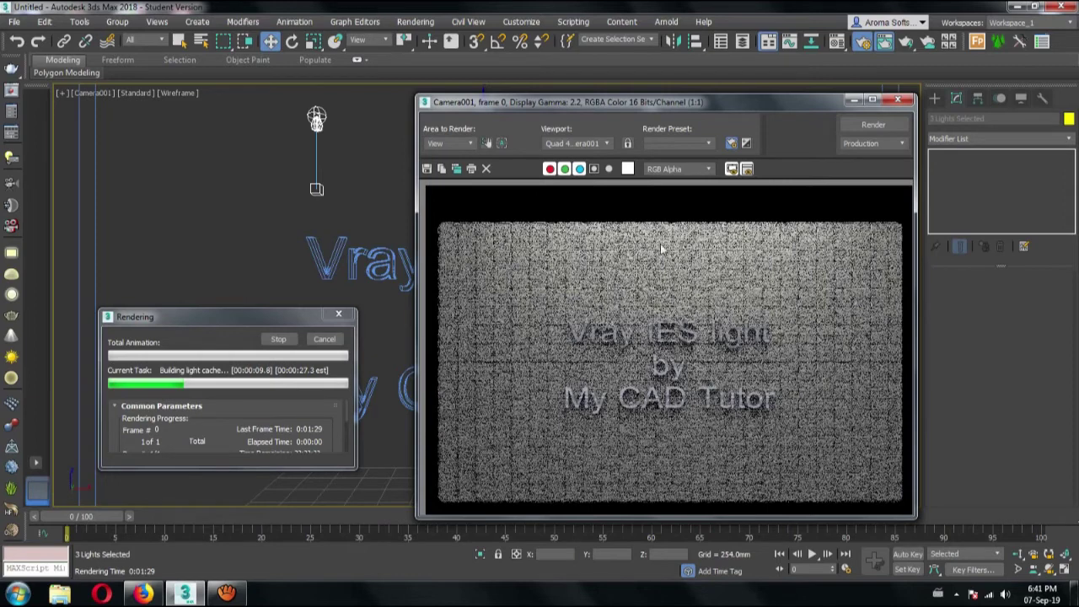
Step: Minimize the render windows, then in the zoomed Top view nudge the three lights slightly along Y
click(851, 101)
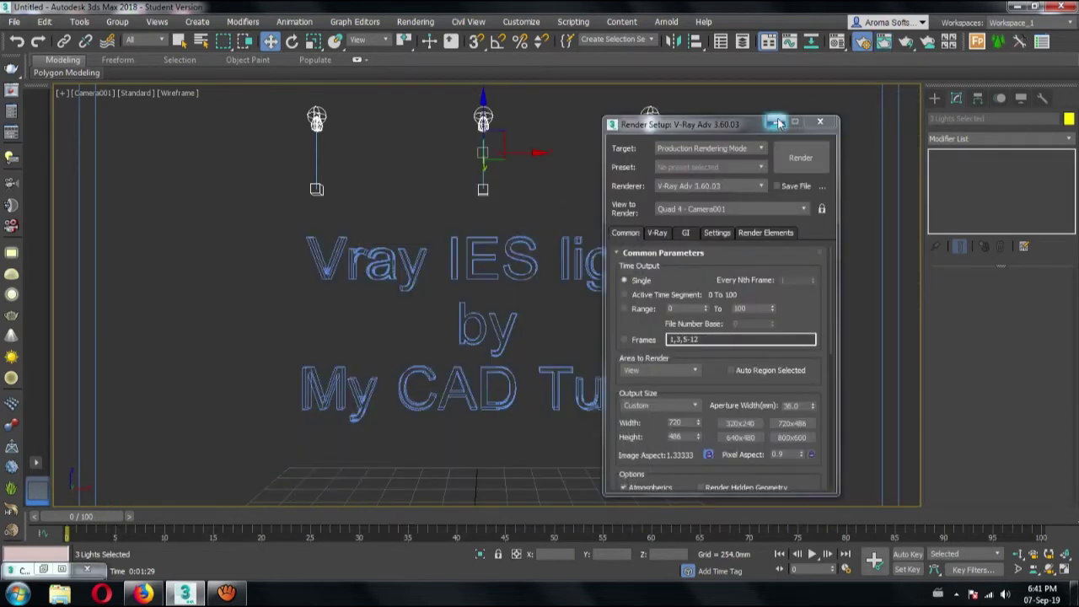
click(775, 123)
key(t)
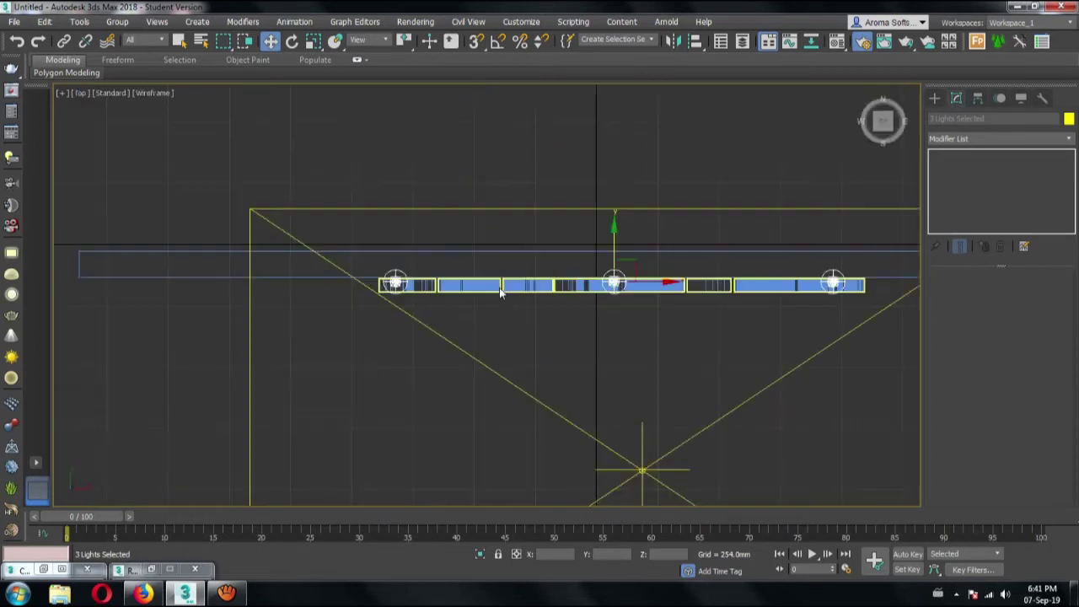
middle_drag(571, 343, 517, 320)
scroll(559, 268, up, 2)
scroll(559, 268, up, 2)
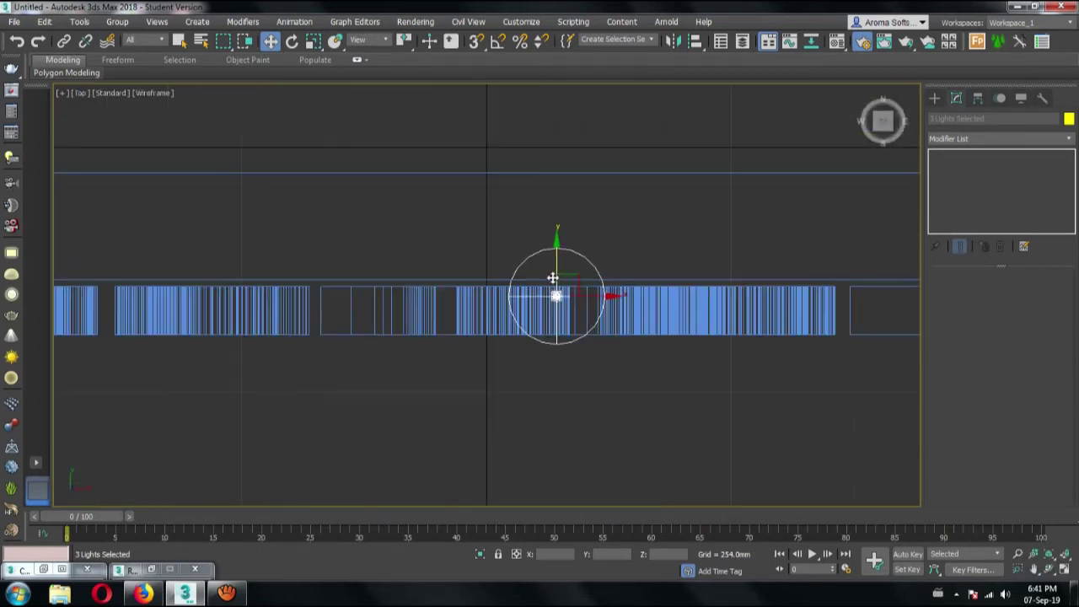
drag(557, 268, 568, 257)
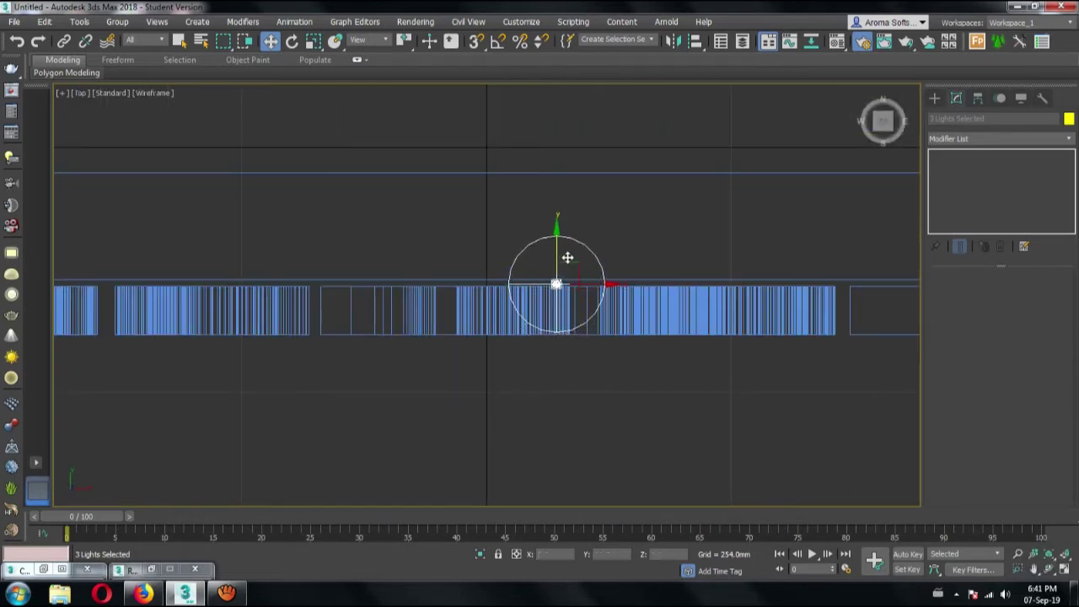
Step: Return to the Camera001 view and render it with Shift+Q
key(f)
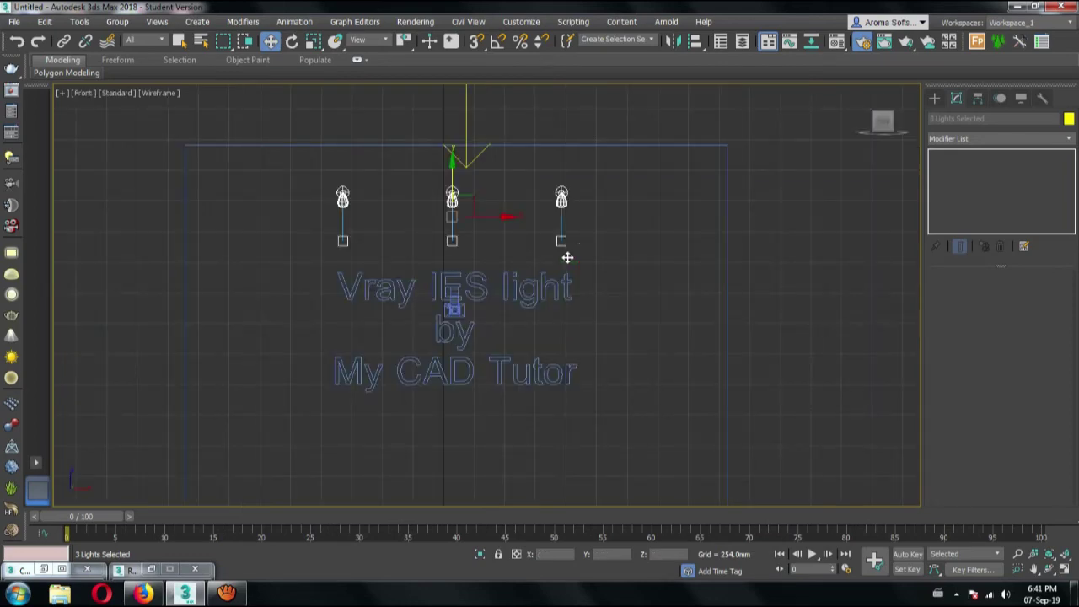
key(c)
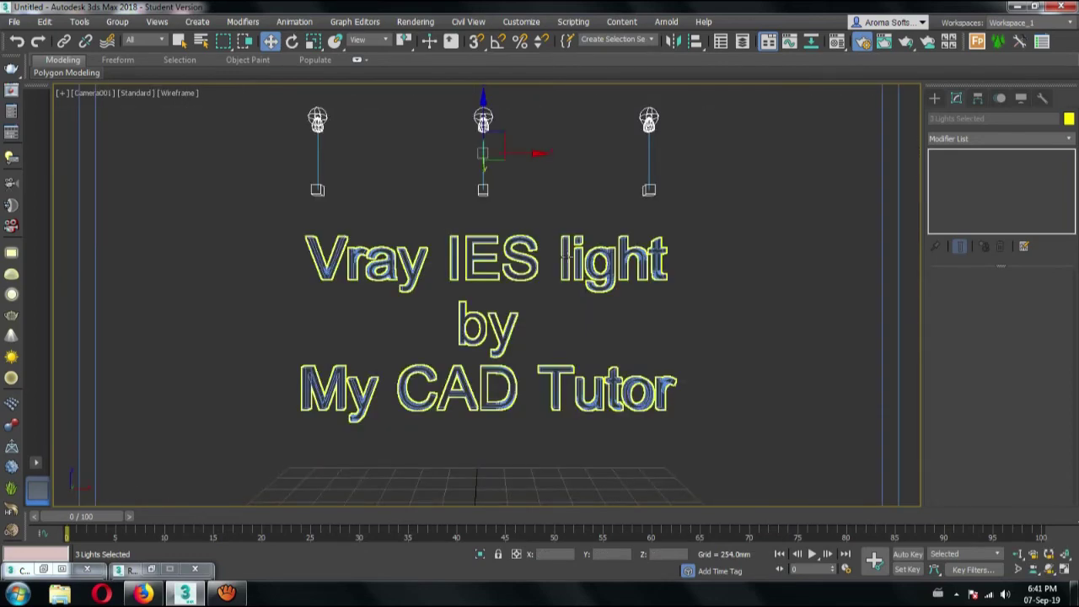
key(shift+q)
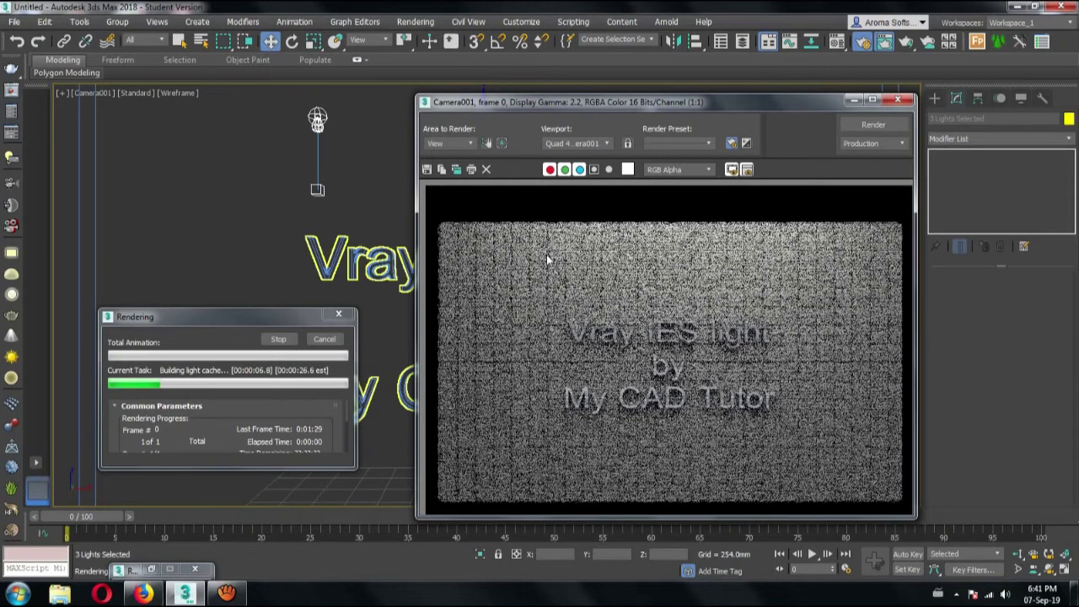
Step: Close the finished render and select only the left IES light
click(325, 339)
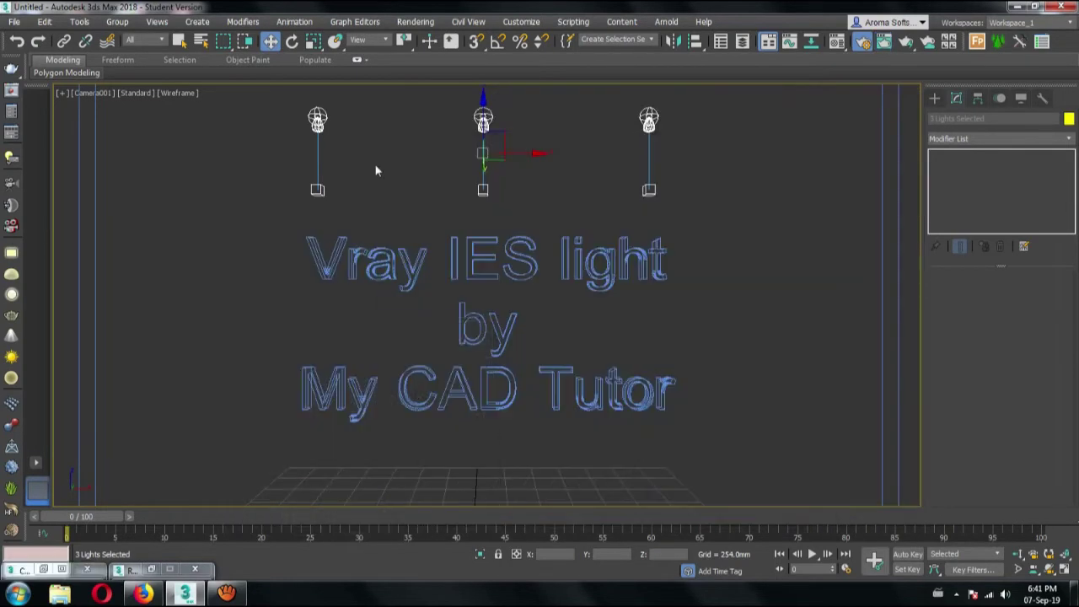
click(376, 172)
click(317, 120)
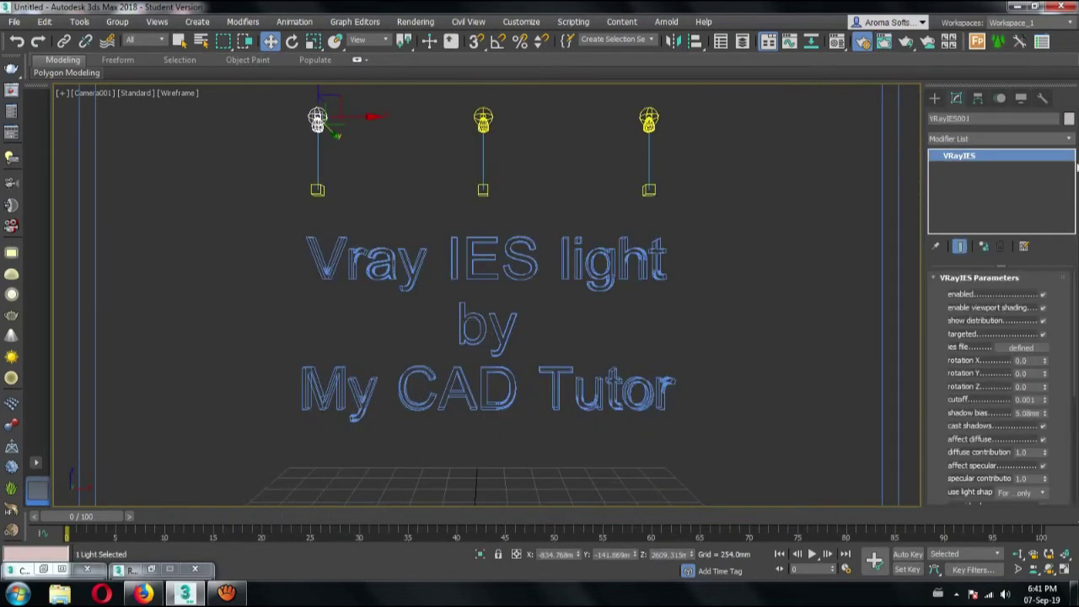
Step: Load comet.ies as the VRayIES light's profile and start a fresh V-Ray render
click(1020, 348)
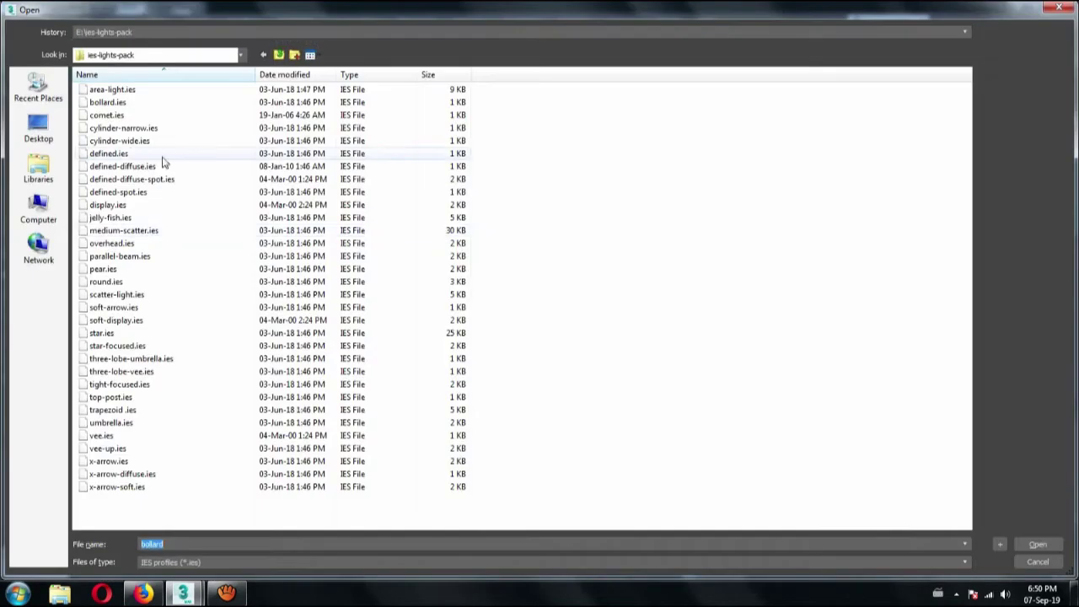
click(106, 117)
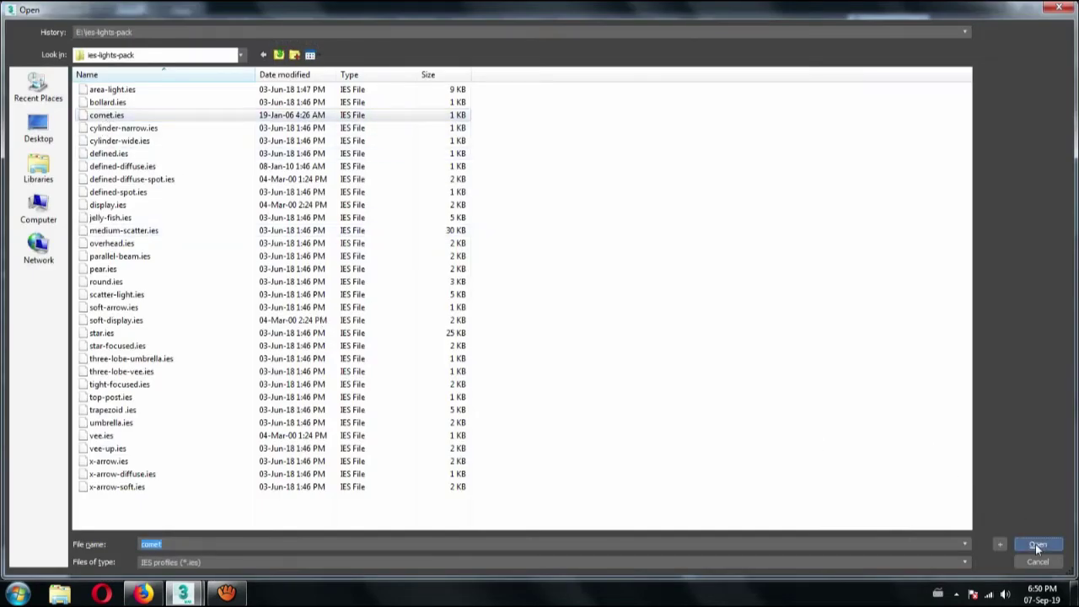
click(1035, 545)
click(842, 185)
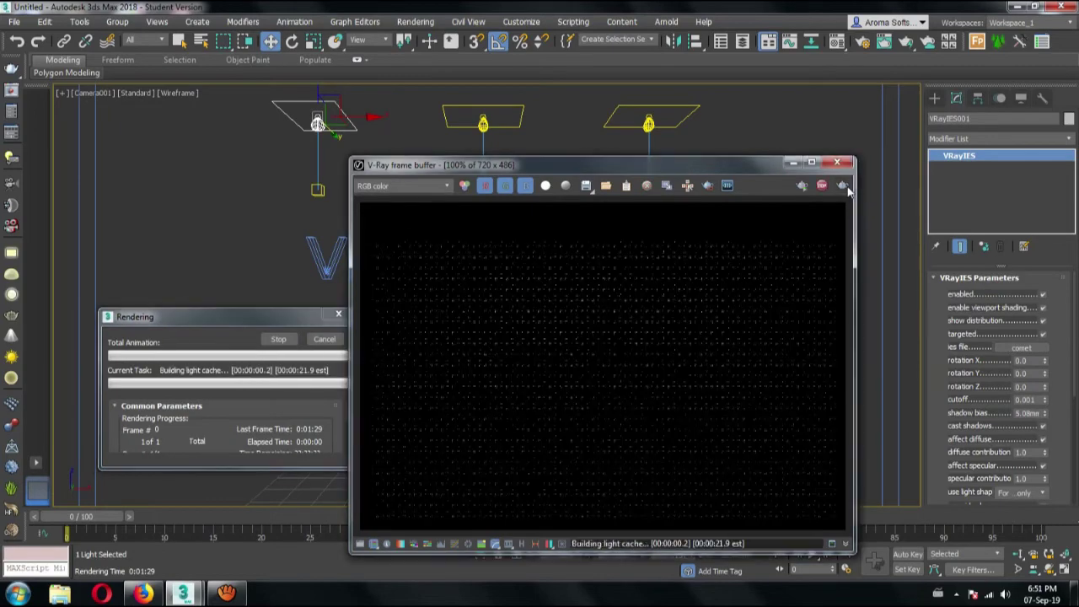